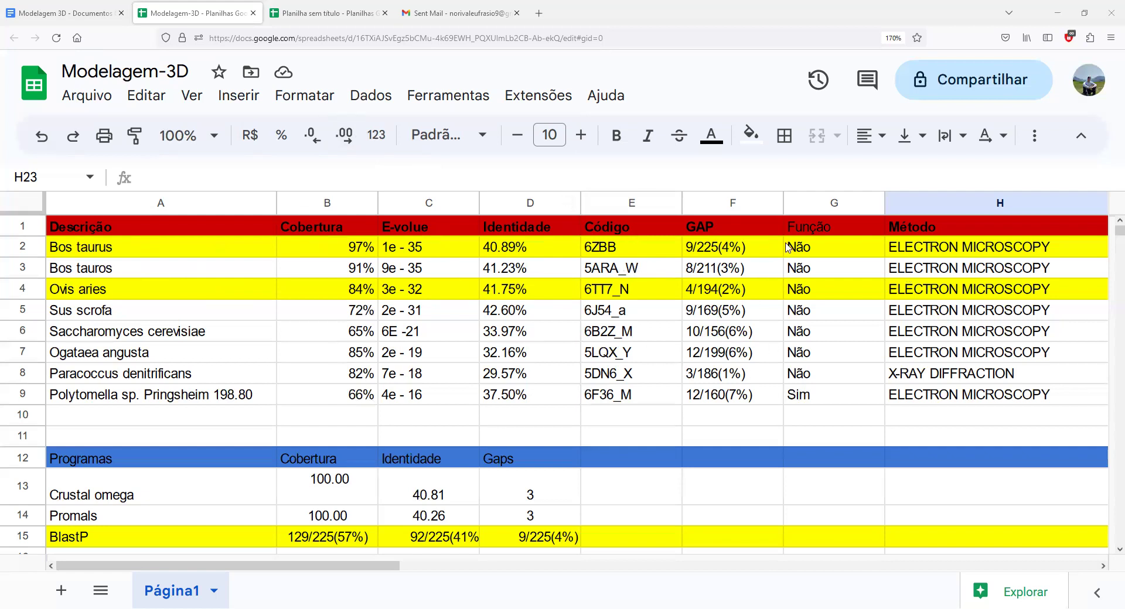
Examine the template comparison table in the Modelagem-3D spreadsheet, from Descrição through Resolução, and the Programas alignment table below it.
left_click_drag(396, 570, 447, 578)
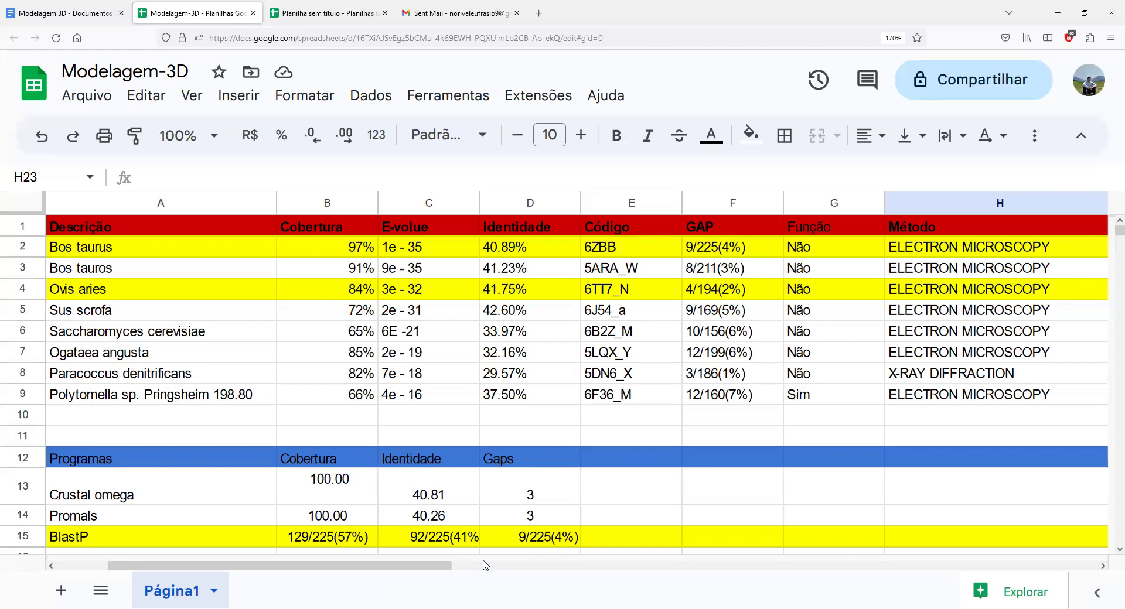
scroll(431, 559, "right", 5)
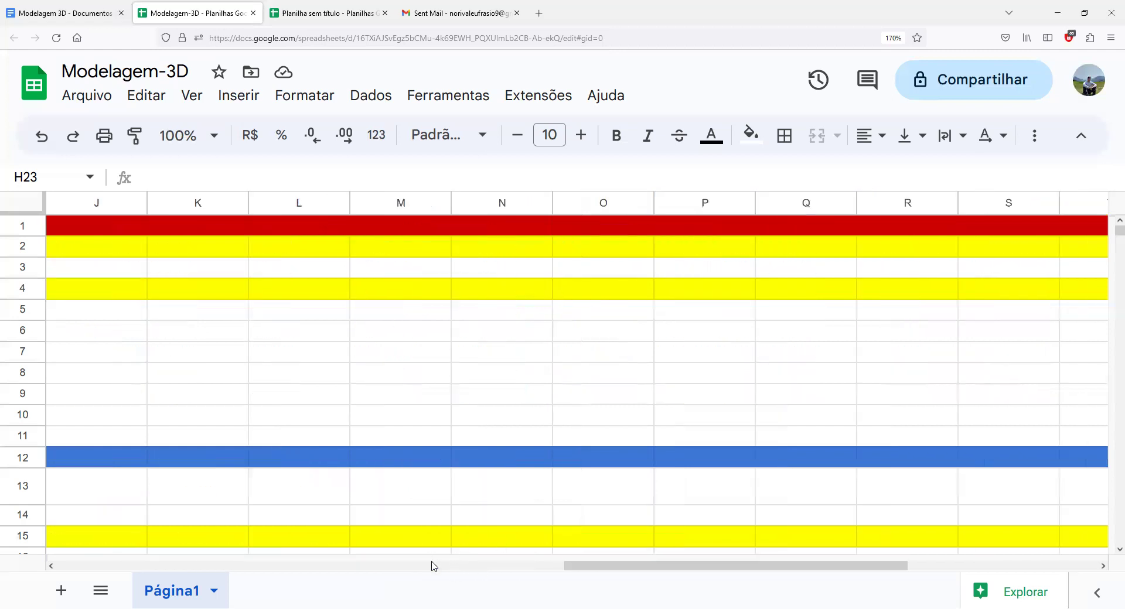
scroll(433, 566, "left", 5)
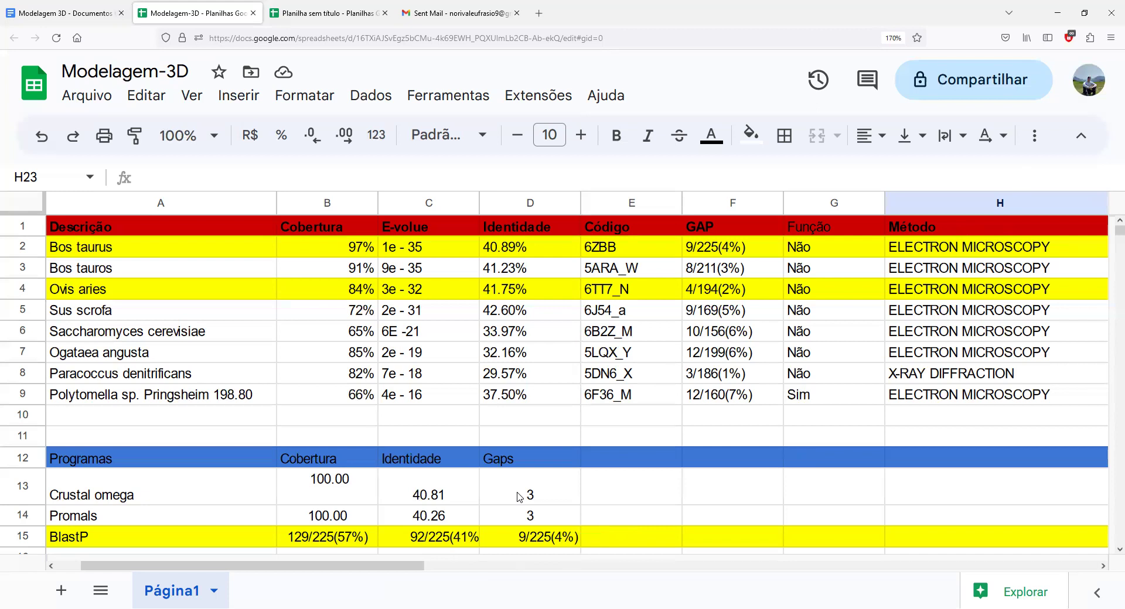
left_click_drag(417, 567, 464, 569)
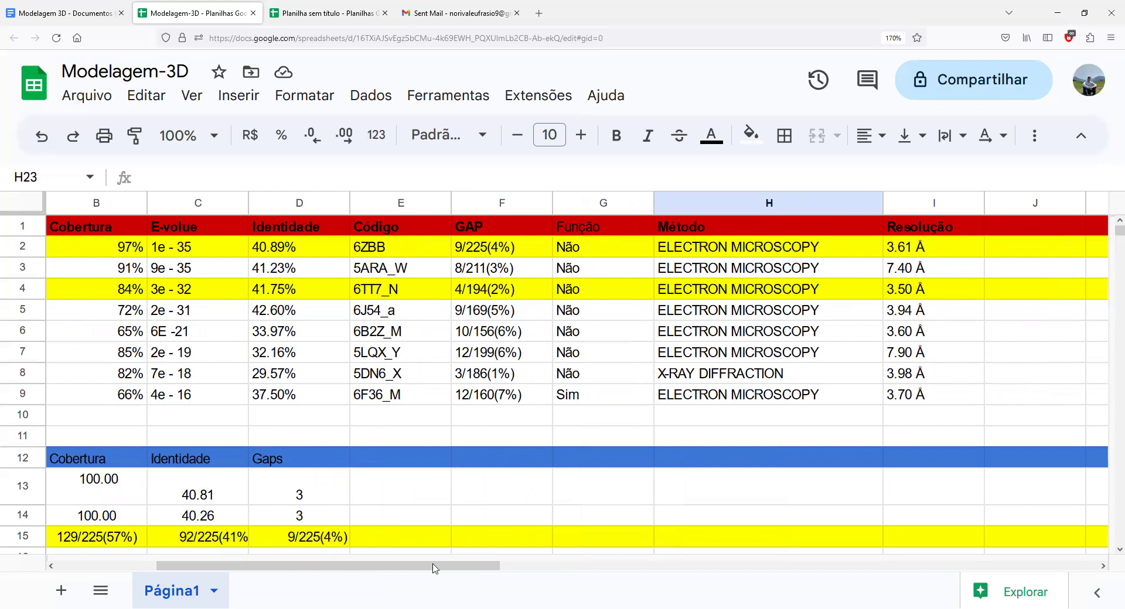
left_click_drag(432, 567, 343, 568)
scroll(370, 442, "down", 2)
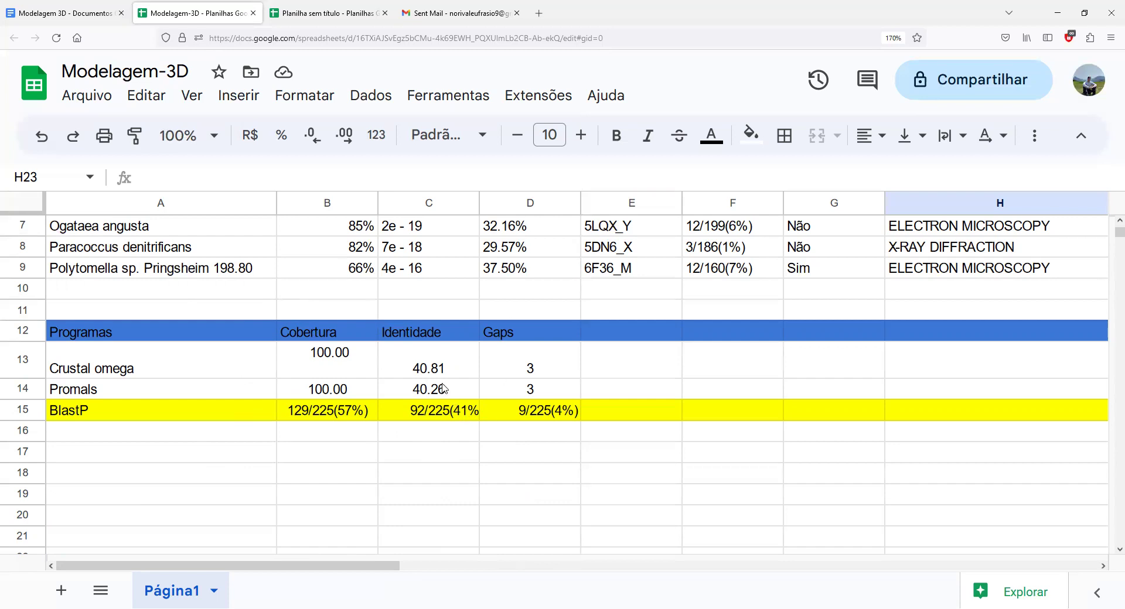
scroll(448, 387, "up", 2)
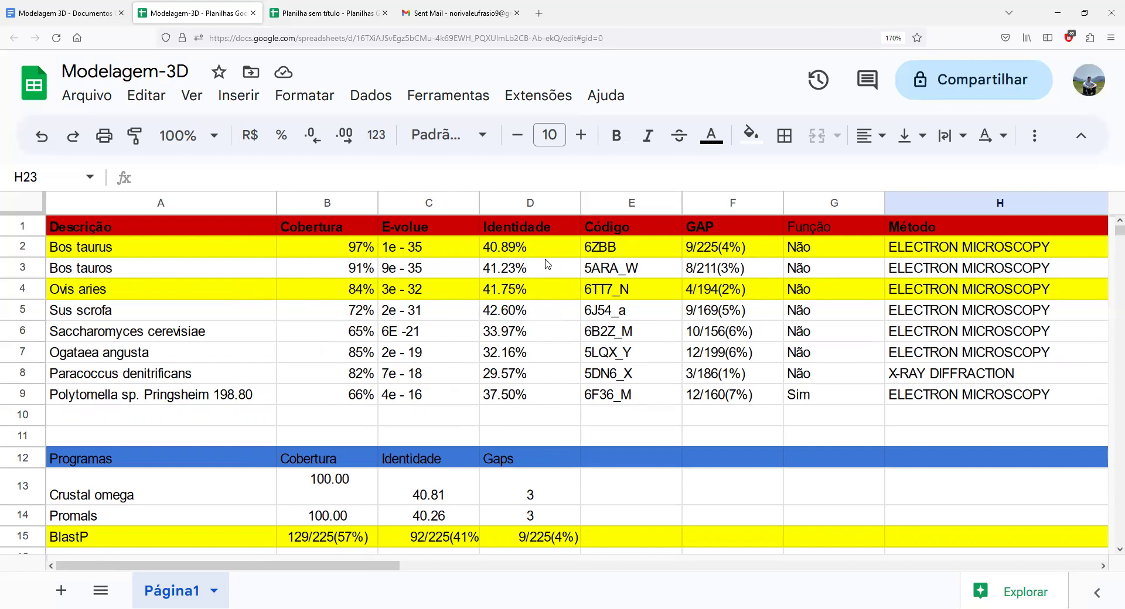
left_click_drag(362, 567, 530, 540)
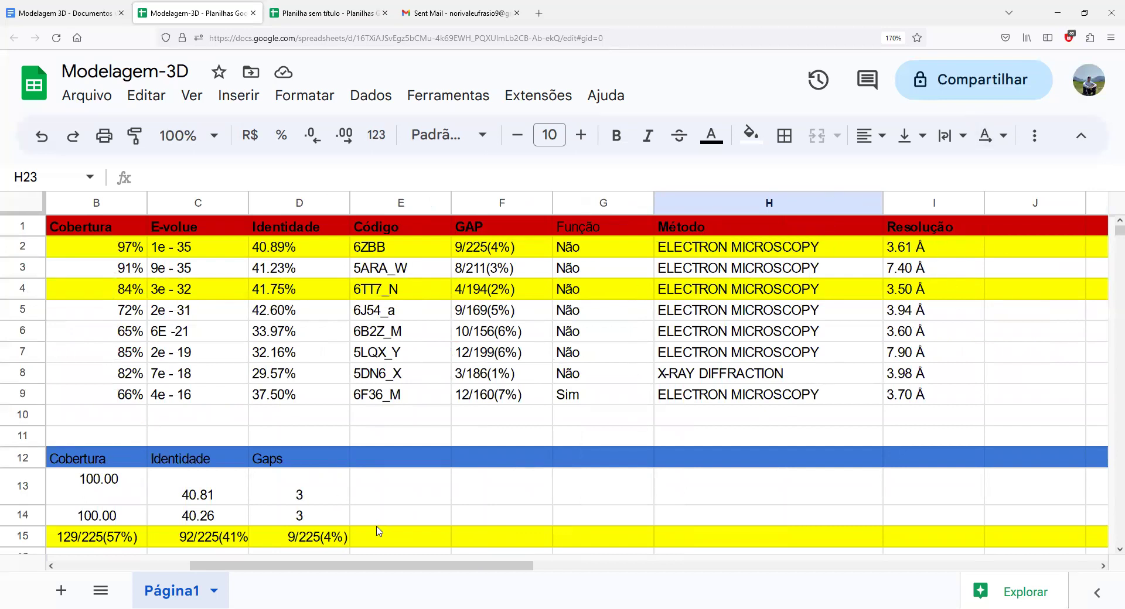
left_click_drag(334, 567, 225, 567)
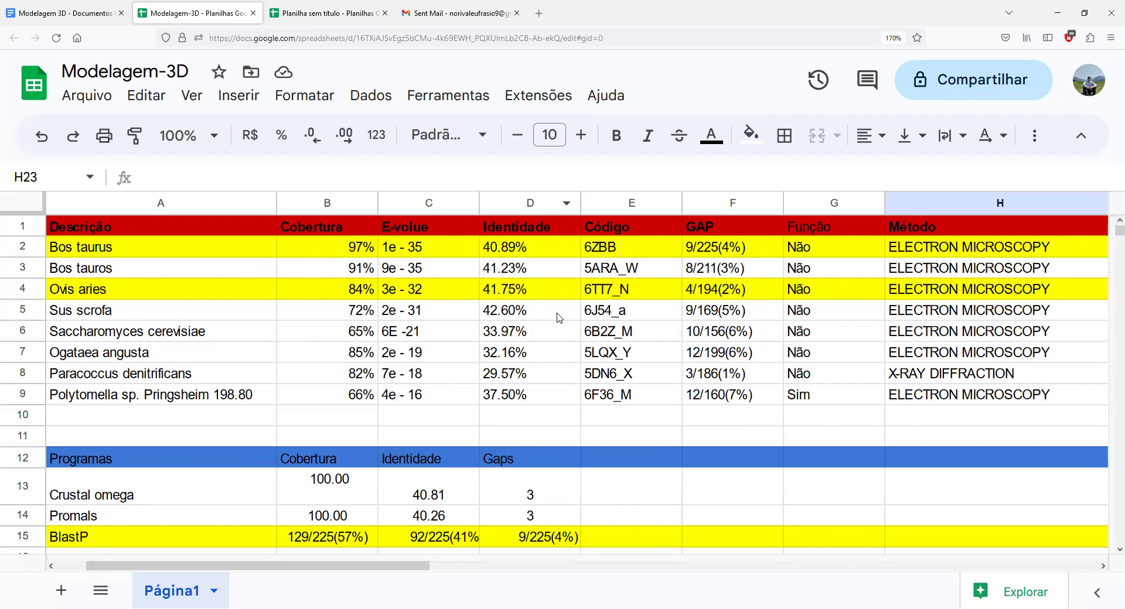
left_click_drag(445, 566, 518, 572)
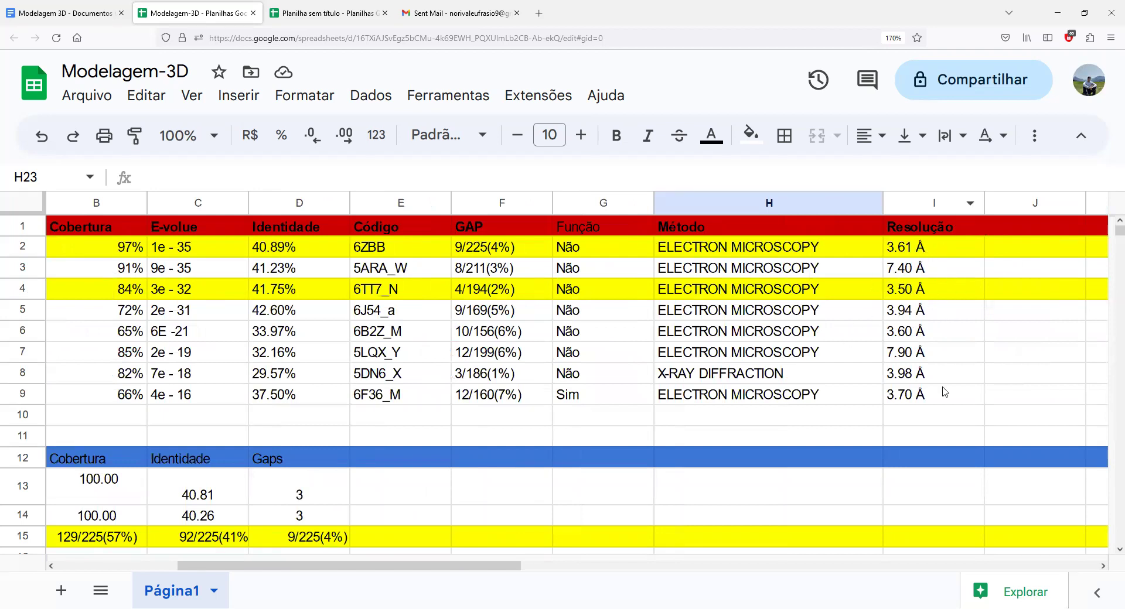
left_click_drag(442, 566, 312, 561)
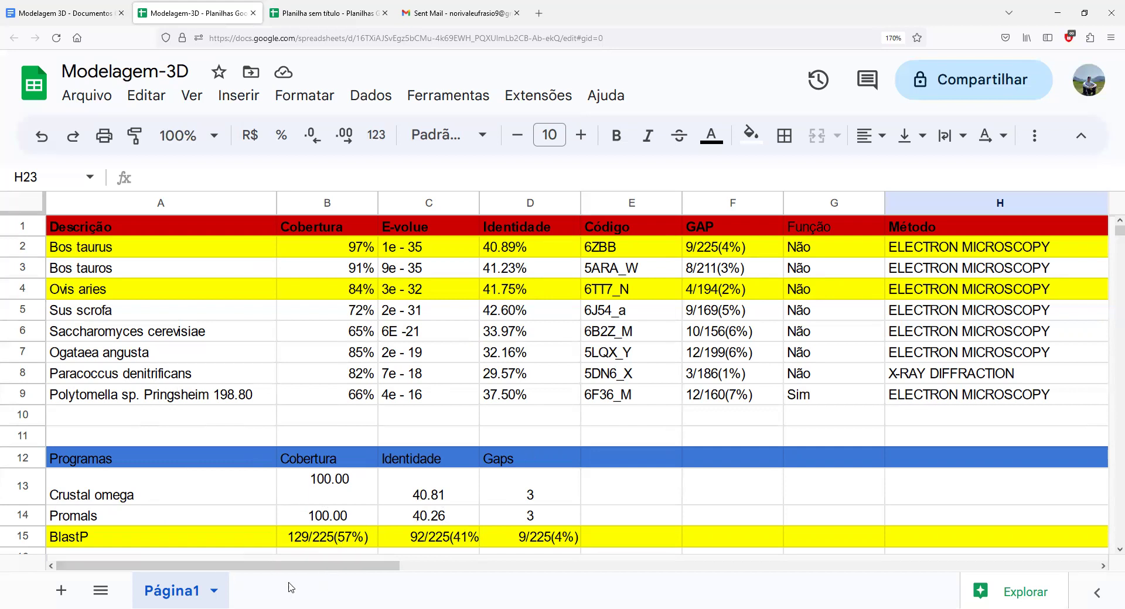
Switch to the Modelagem 3D document and review the Clustal Omega, PROMALS and two align2d.ali alignments of 6zbb with atpase.
left_click(100, 16)
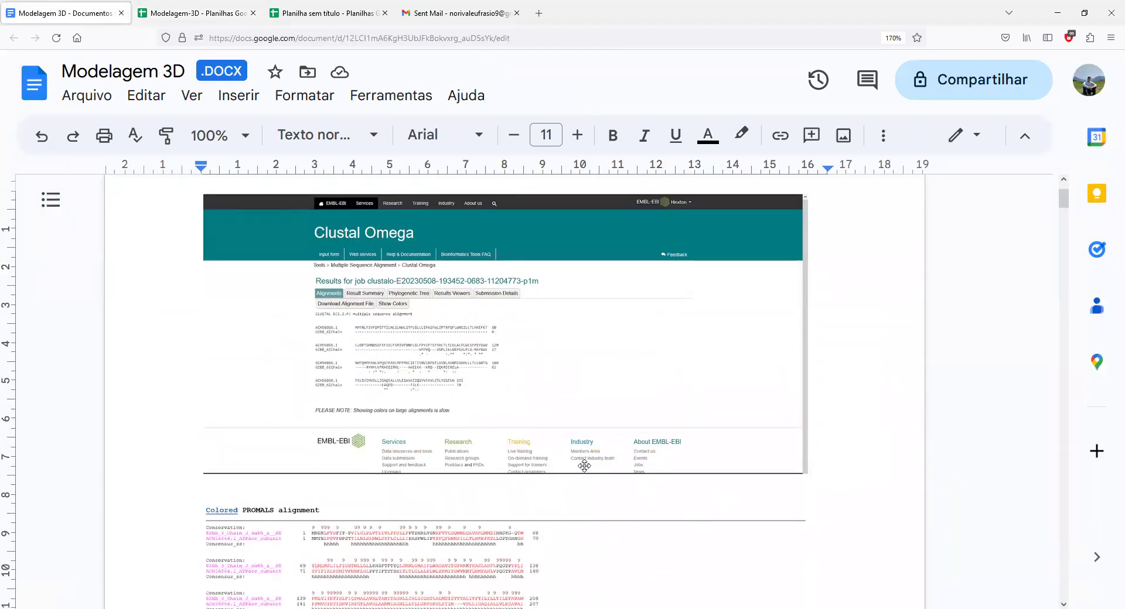
scroll(520, 402, "down", 8)
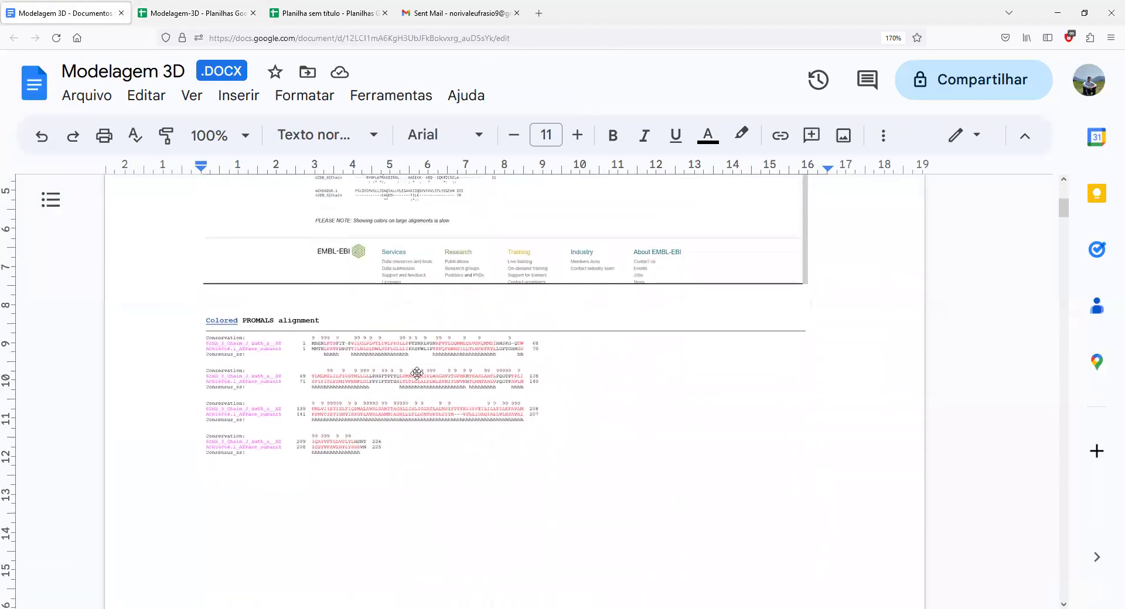
scroll(428, 360, "down", 10)
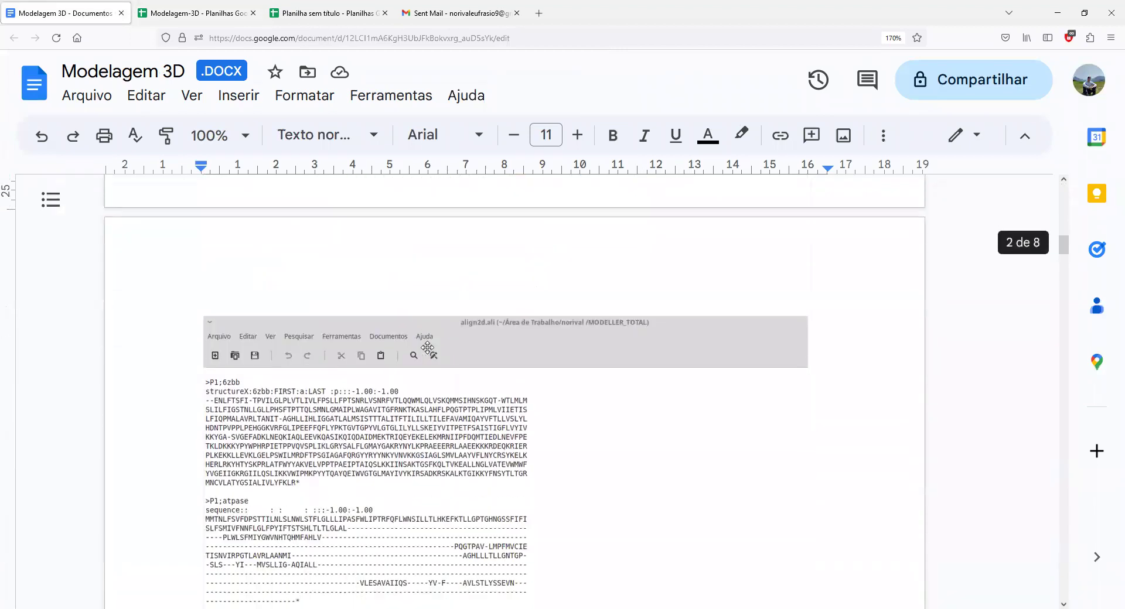
scroll(468, 349, "up", 1)
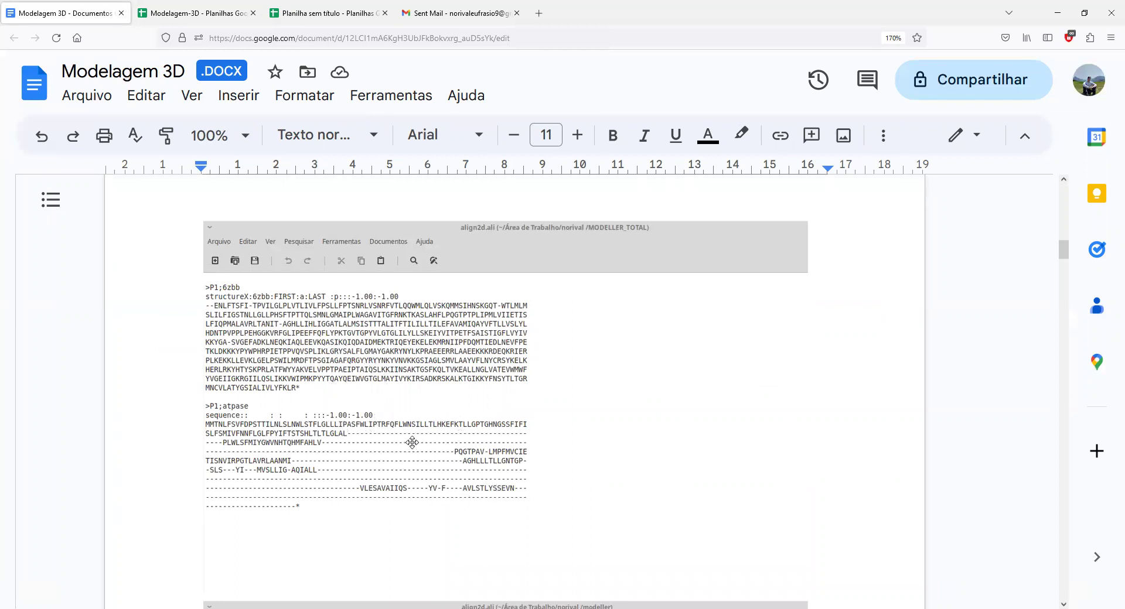
scroll(408, 456, "down", 5)
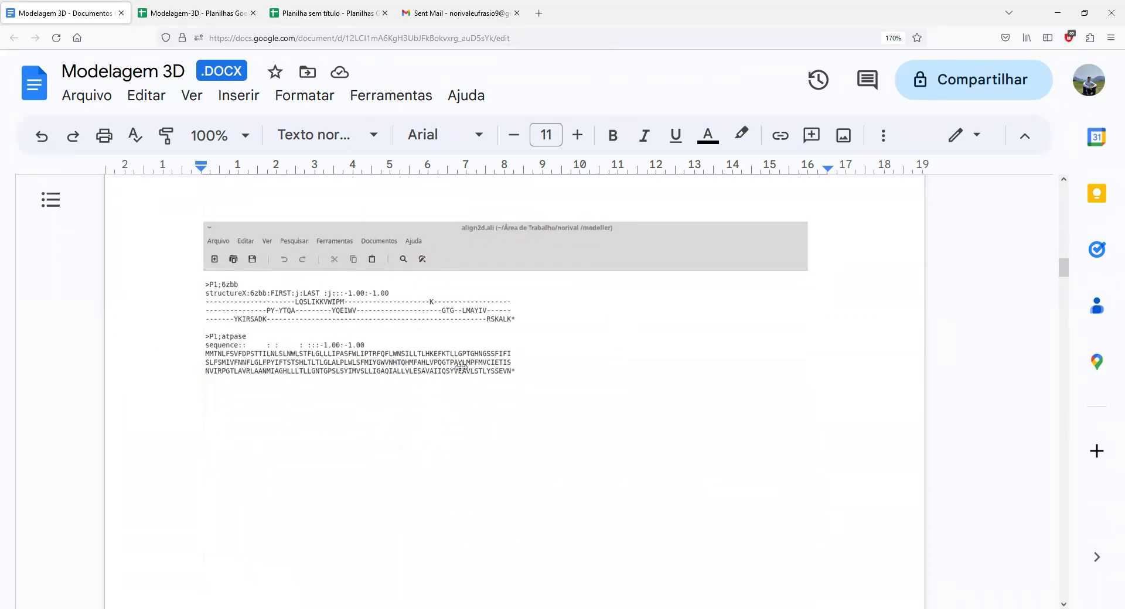
scroll(416, 315, "down", 3)
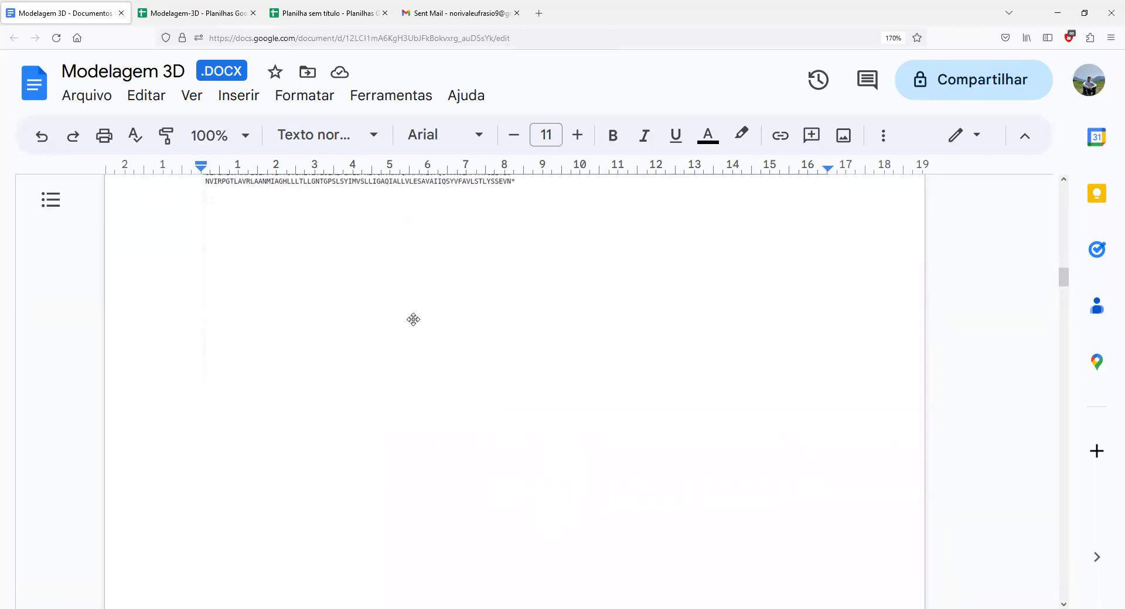
scroll(378, 308, "up", 6)
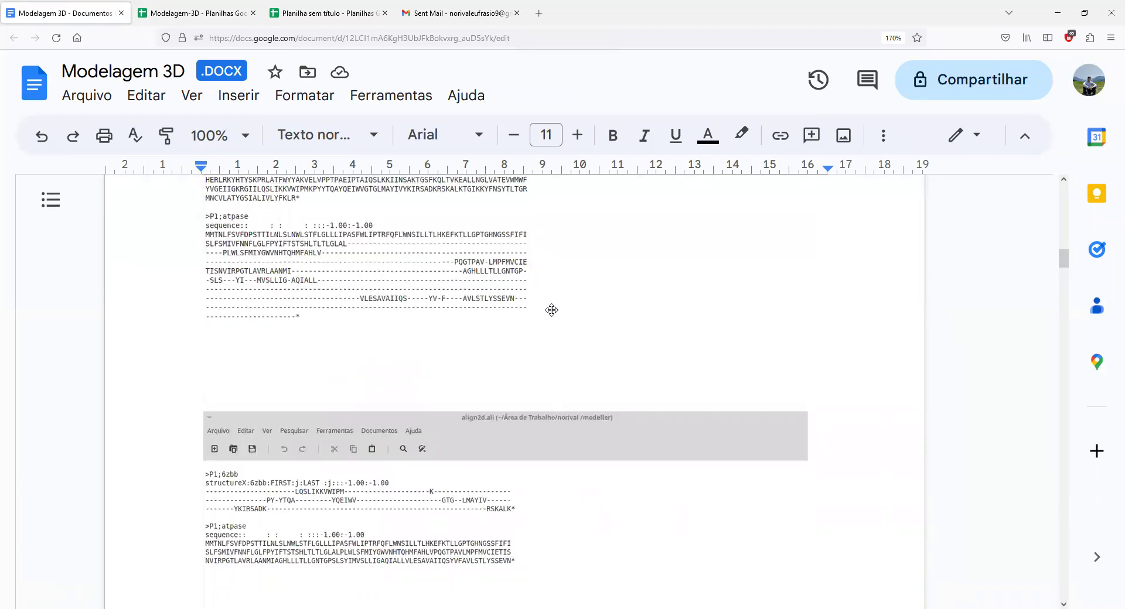
scroll(443, 285, "up", 3)
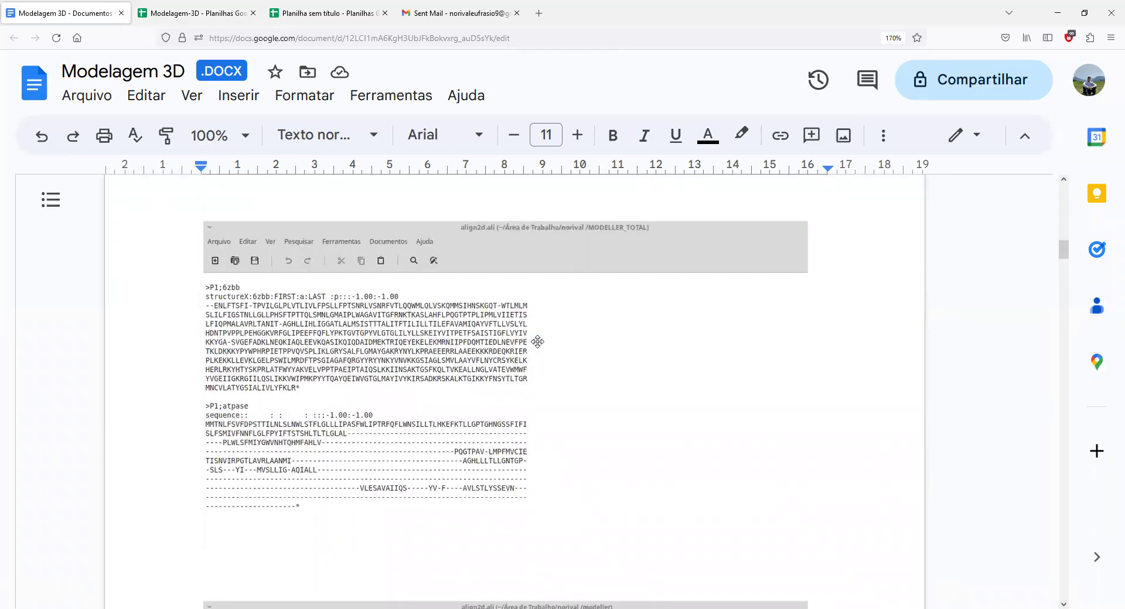
scroll(582, 381, "up", 4)
scroll(581, 399, "up", 1)
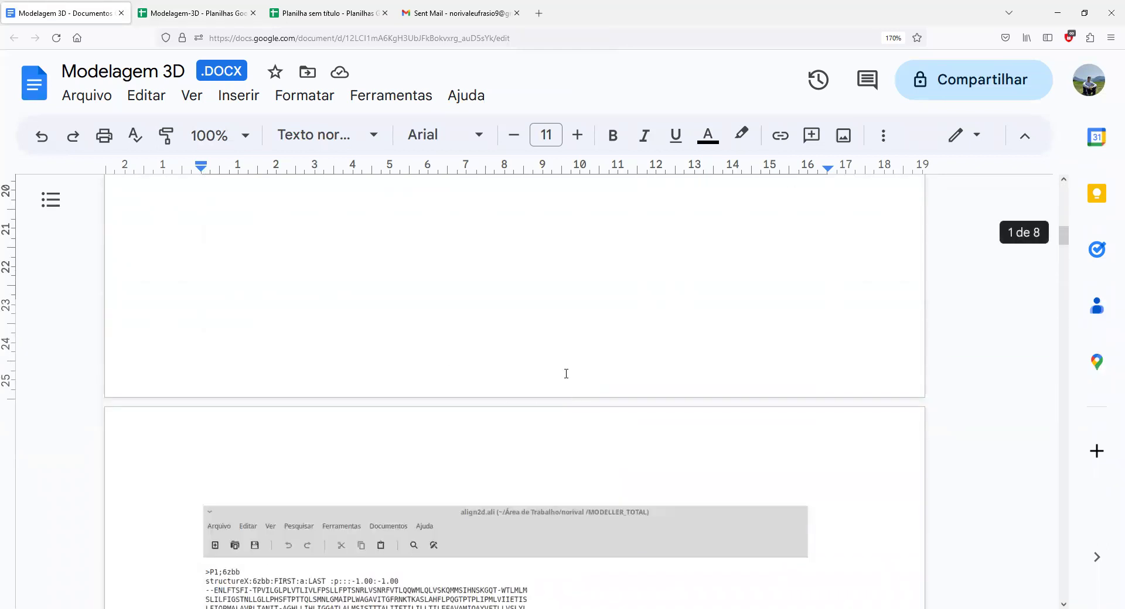
scroll(576, 373, "up", 10)
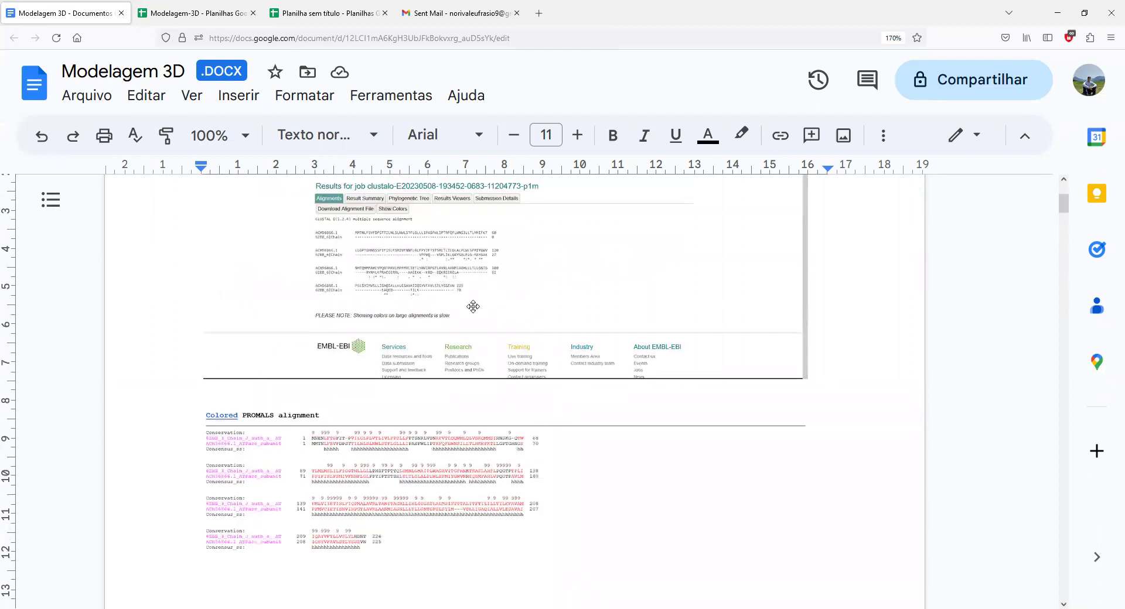
scroll(592, 375, "down", 15)
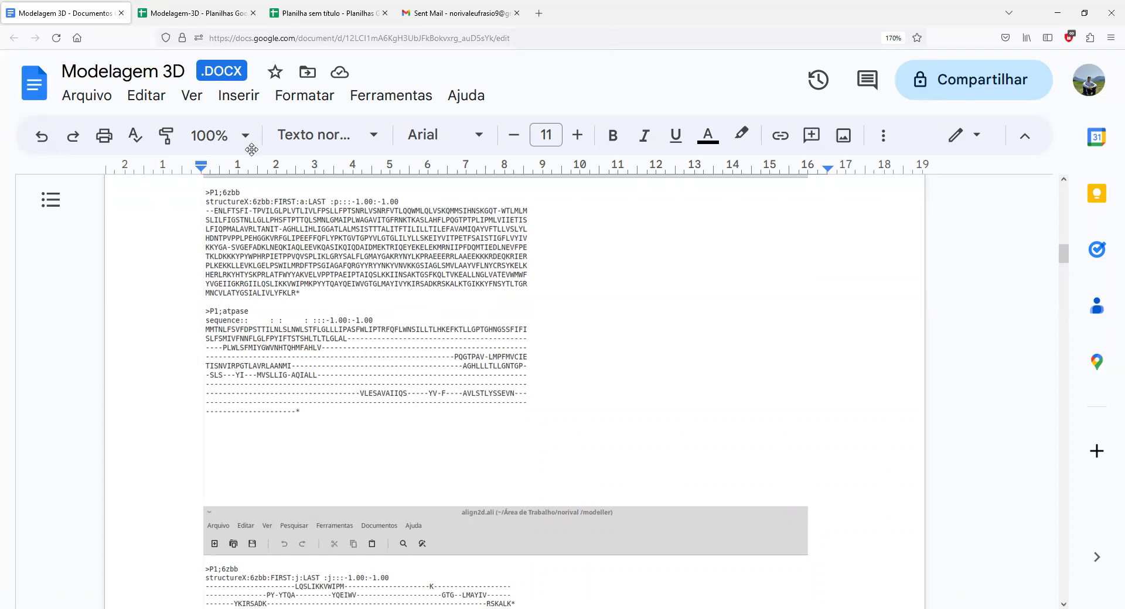
Compare the Swissmodel row's Molprobity values in the untitled validation spreadsheet with the Ramachandran statistics in the Modelagem 3D document.
left_click(185, 11)
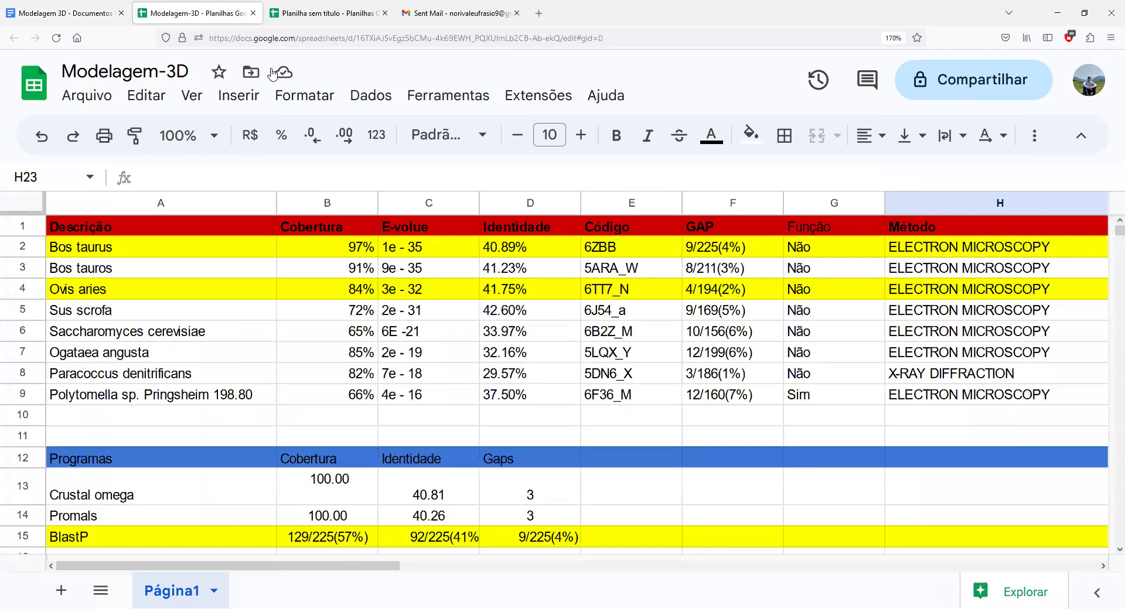
left_click(327, 10)
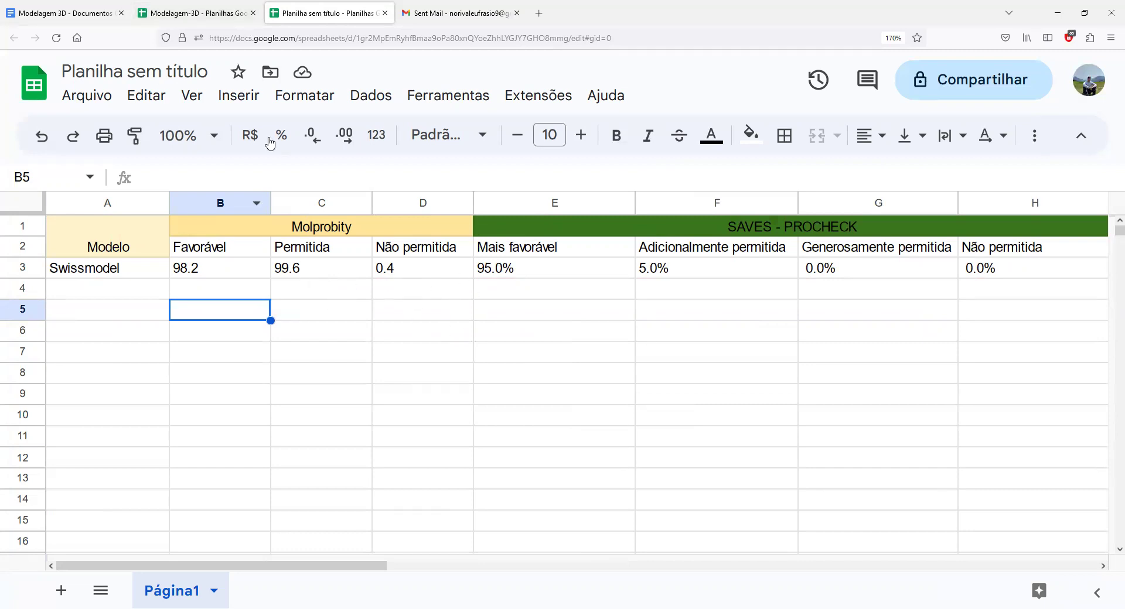
left_click(64, 13)
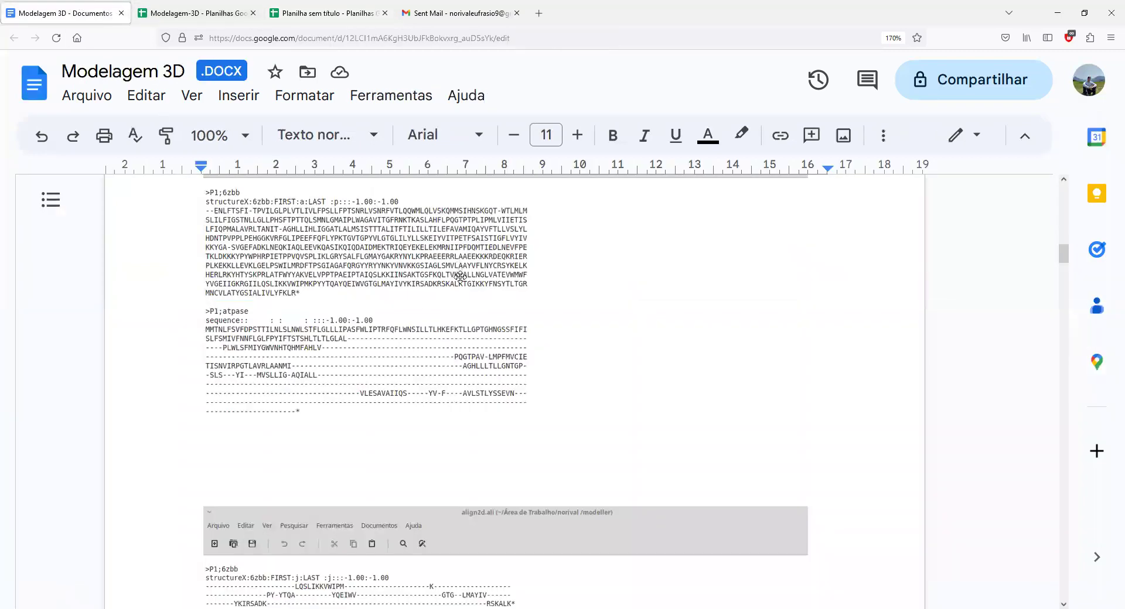
scroll(450, 258, "down", 15)
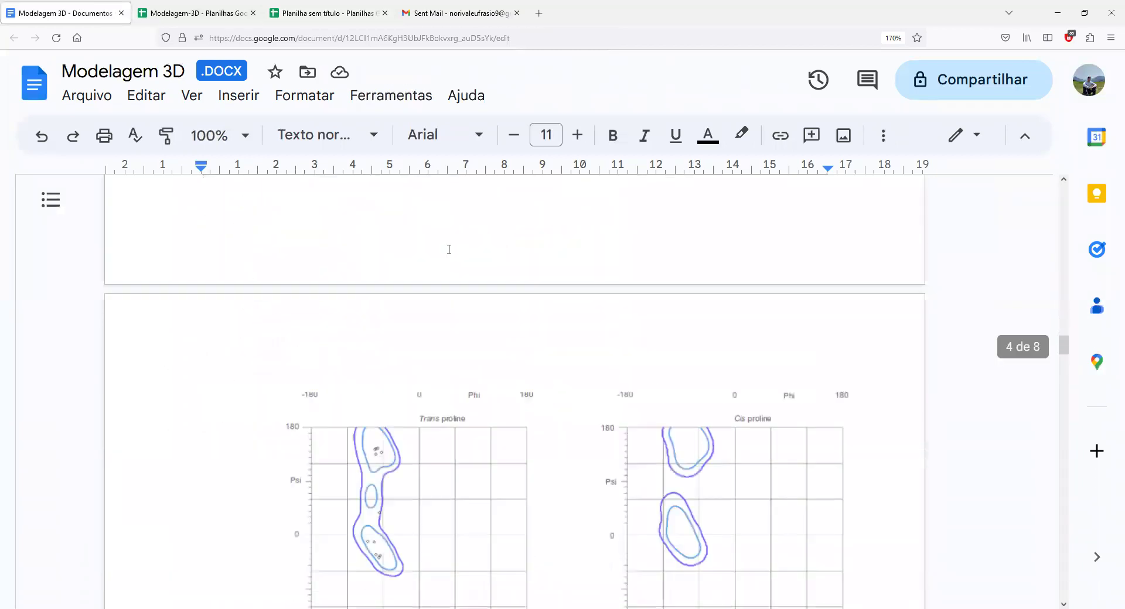
scroll(450, 250, "down", 3)
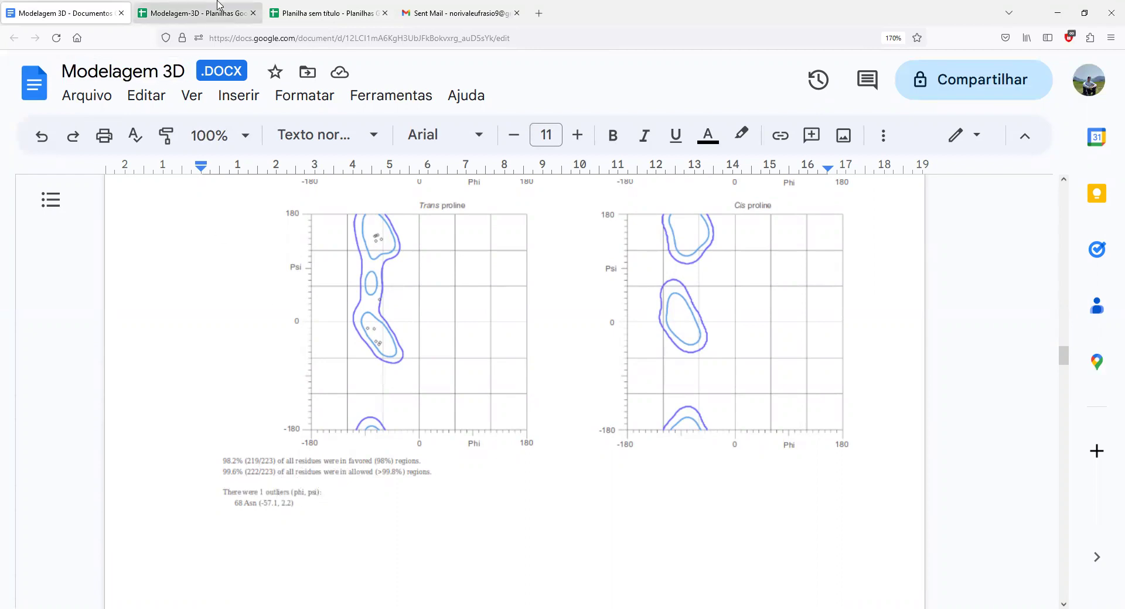
left_click(194, 12)
left_click(325, 13)
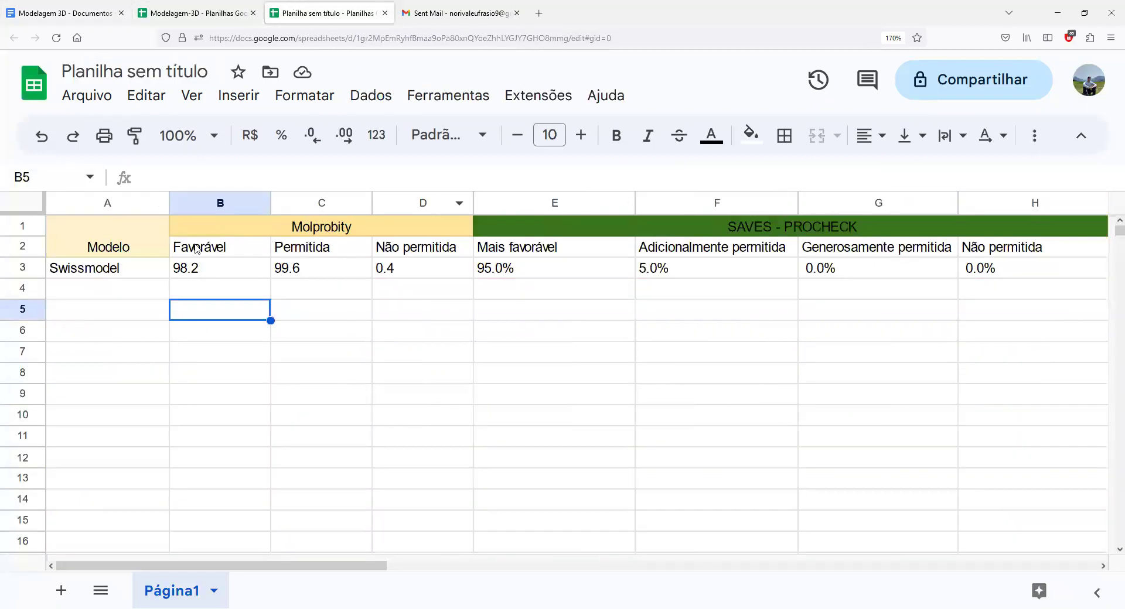
Compare the SAVES - PROCHECK columns of the validation spreadsheet with the plot statistics in the saves_01.pdf mail attachment.
left_click_drag(371, 562, 463, 563)
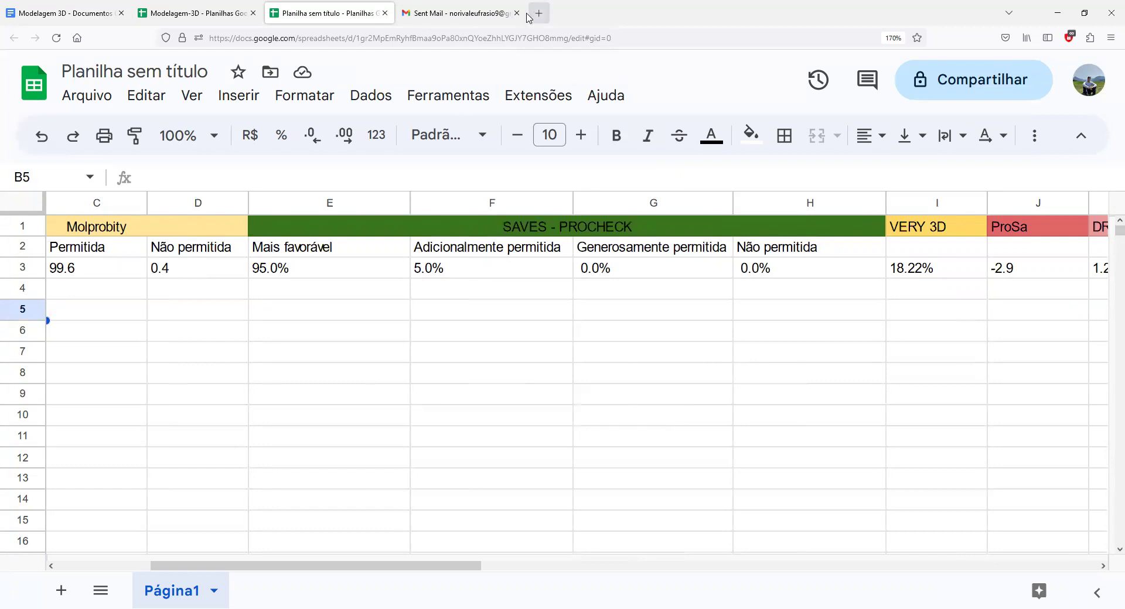
left_click(461, 11)
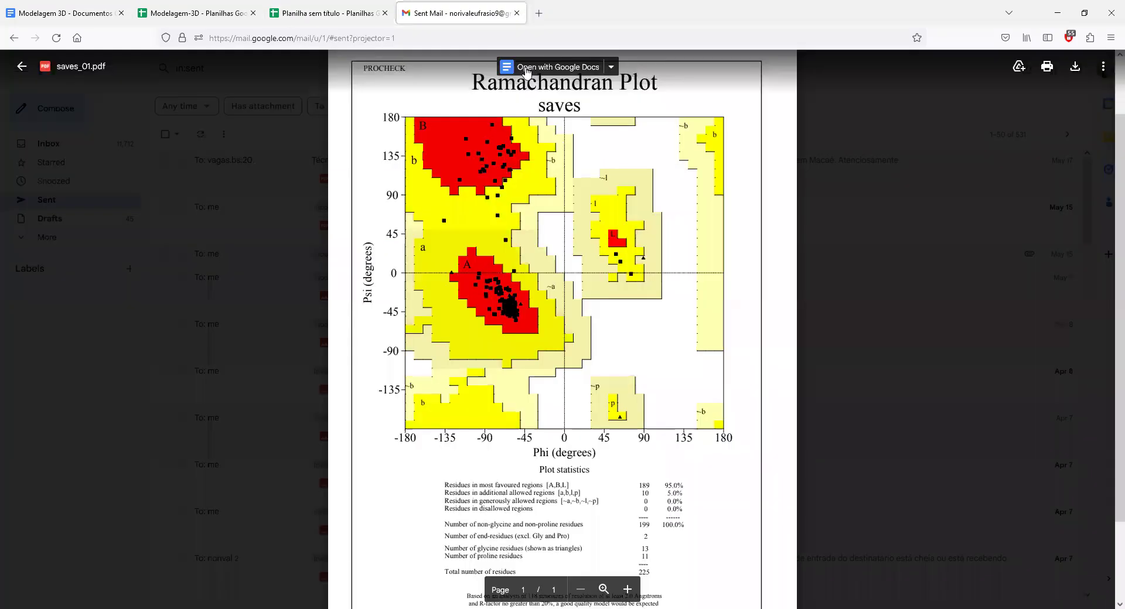
scroll(613, 228, "down", 2)
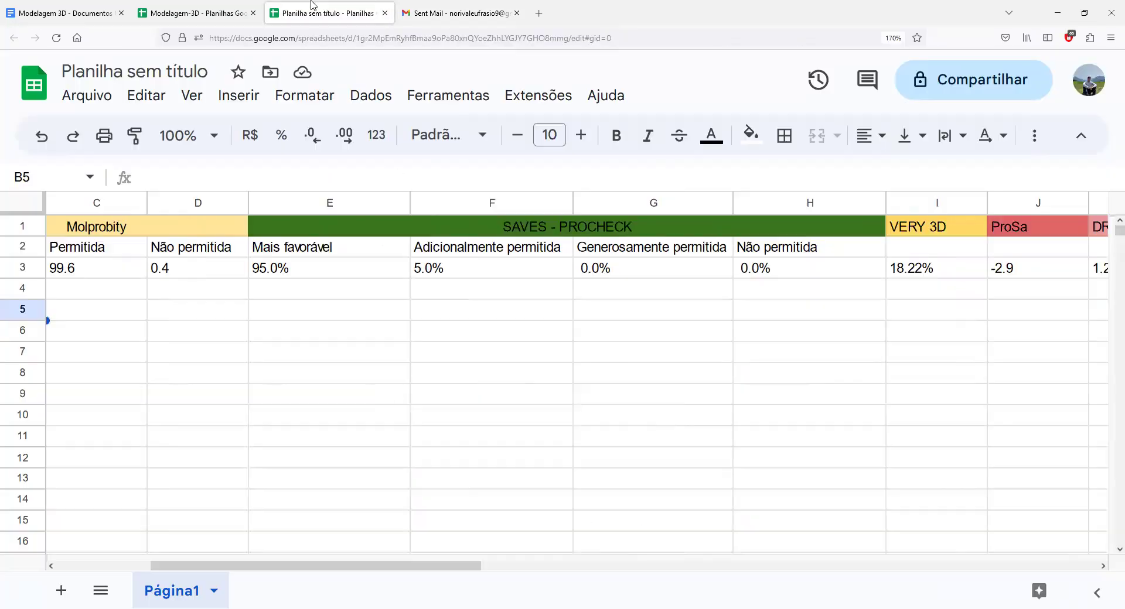
left_click(326, 13)
left_click(449, 5)
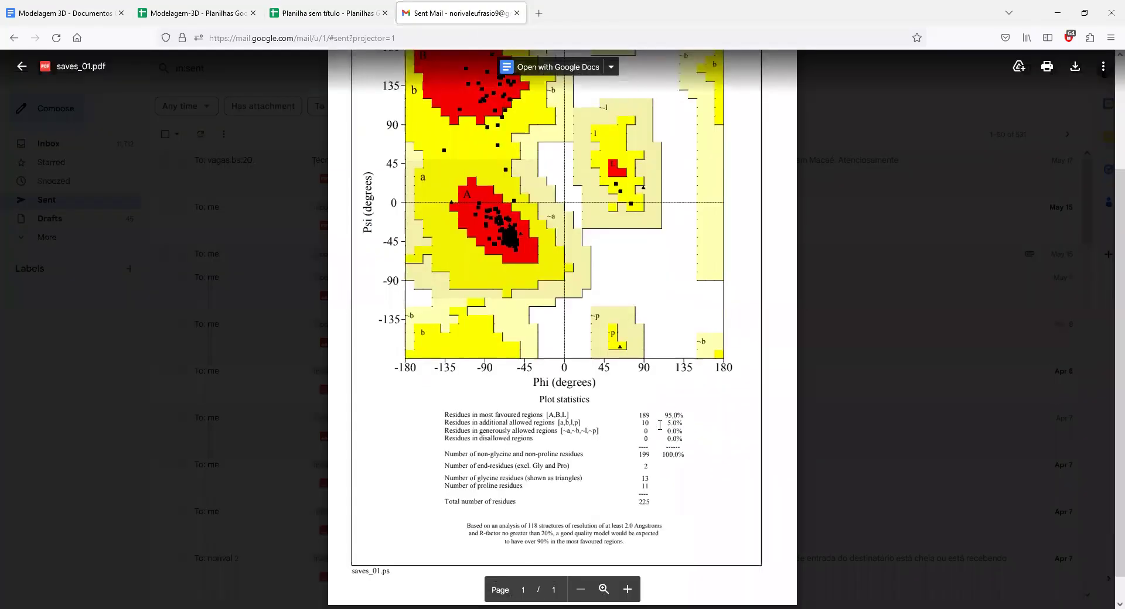
left_click(325, 10)
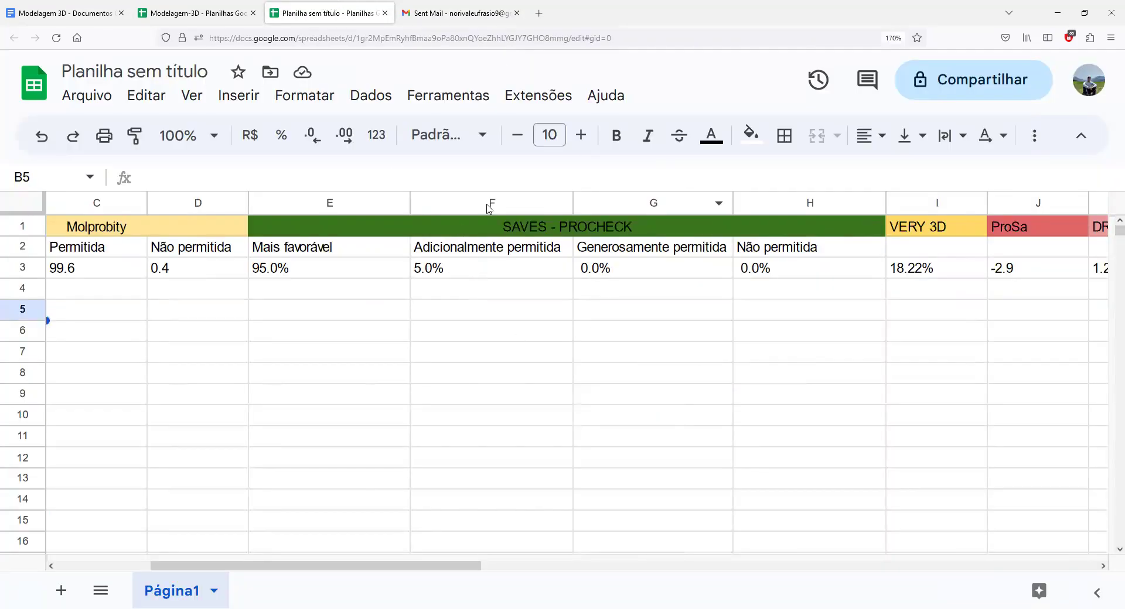
left_click(466, 7)
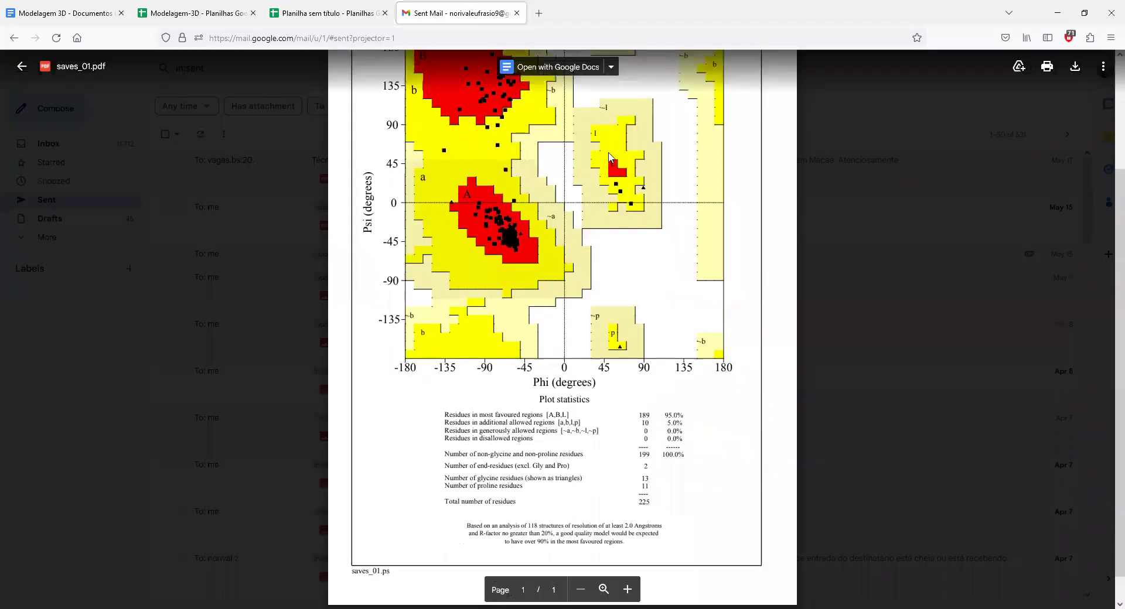
left_click(327, 13)
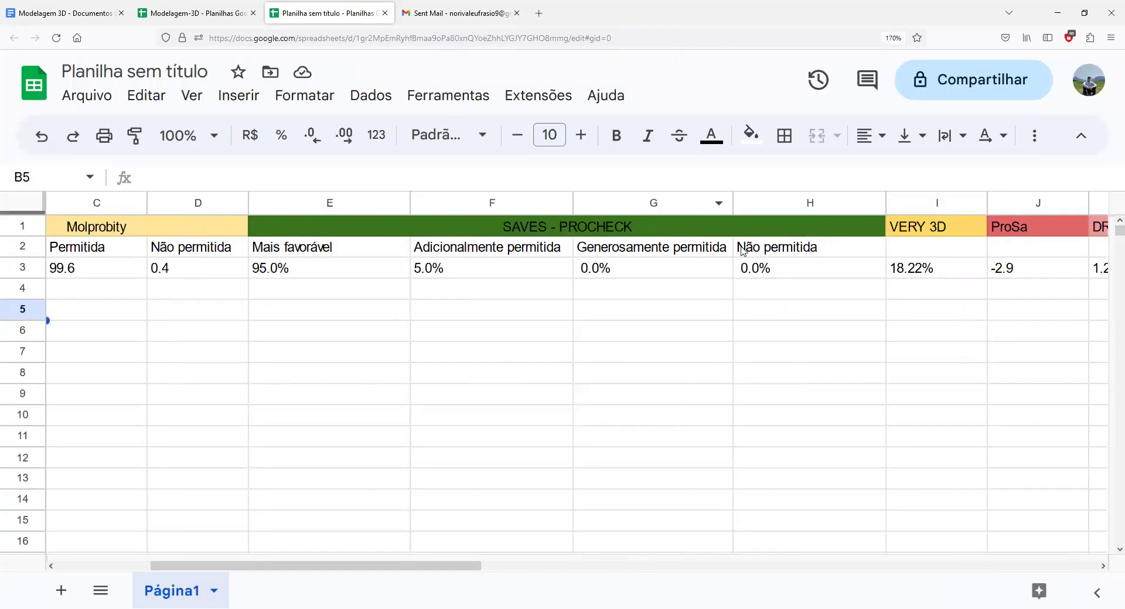
left_click(426, 10)
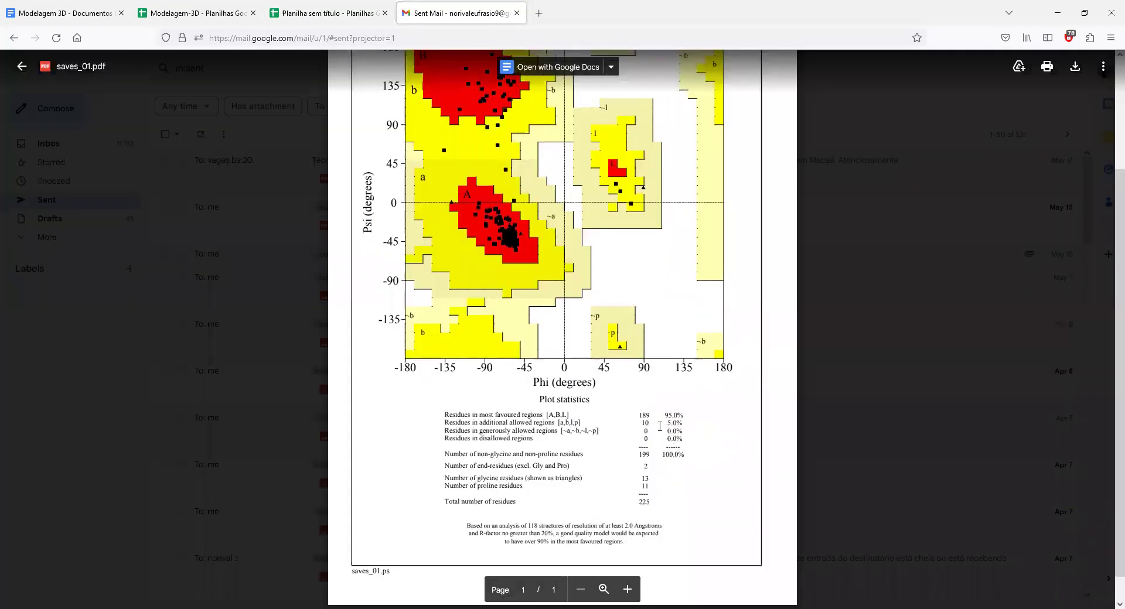
Recheck the PROCHECK percentages against the saves_01.pdf plot statistics, and examine the spreadsheet's VERY 3D, ProSa, DRMSD and GMQE columns.
left_click(327, 13)
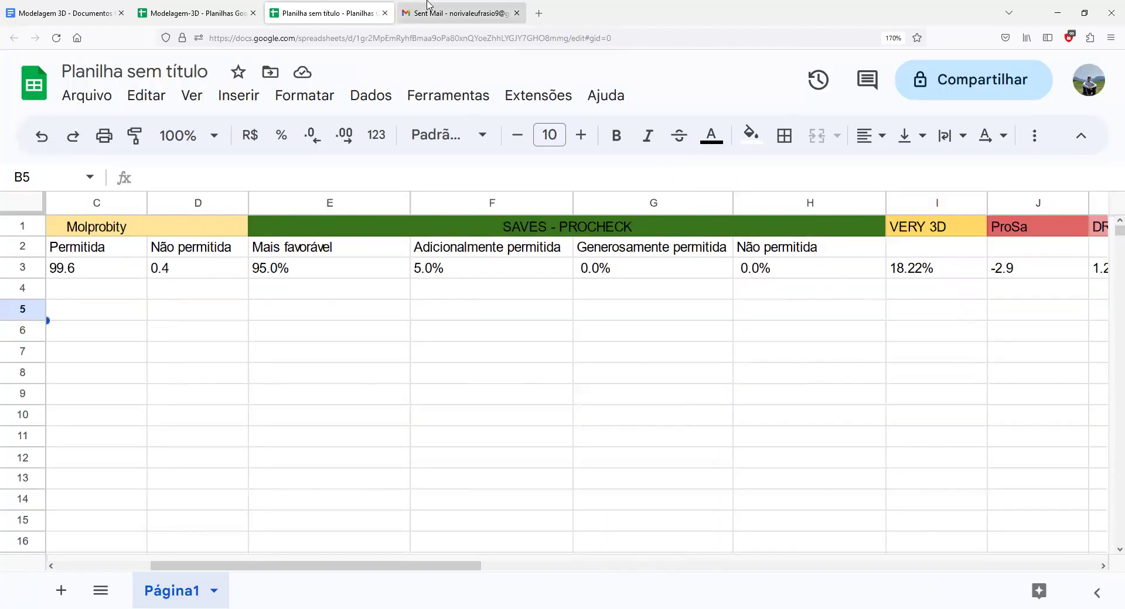
left_click(445, 7)
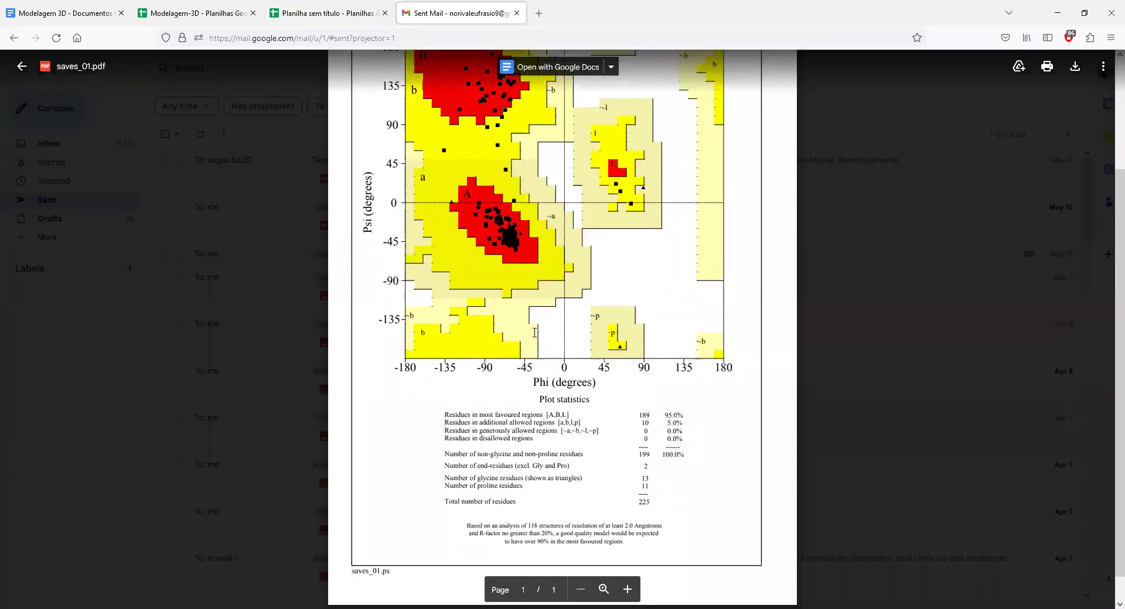
left_click(311, 9)
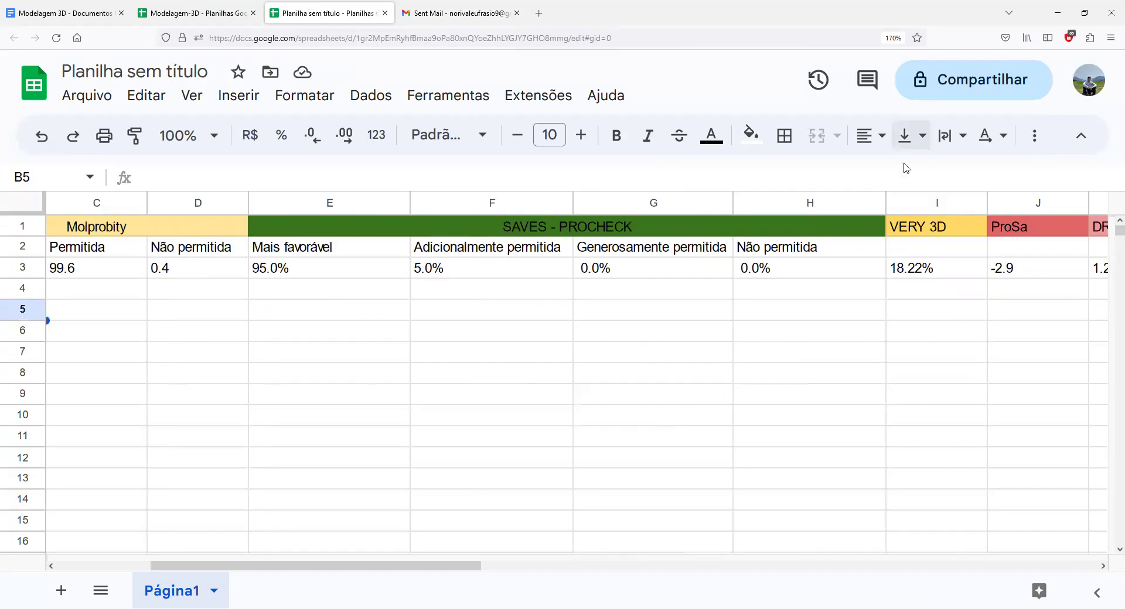
left_click_drag(447, 568, 540, 567)
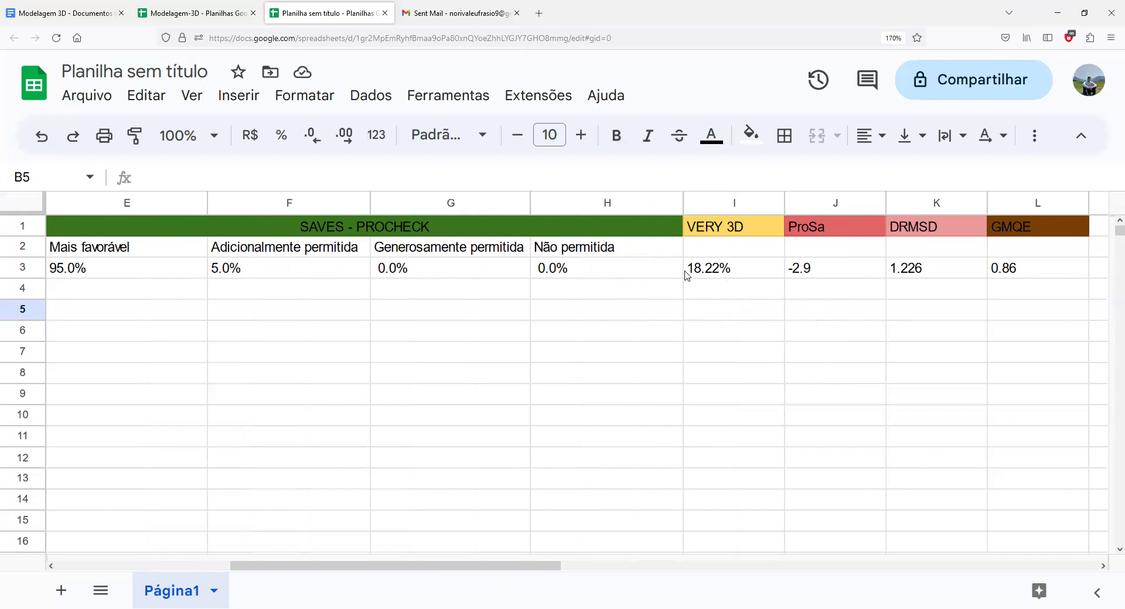
Switch to the Modelagem 3D document and look through the pages between the Ramachandran plots and the TMHMM and Psipred section.
left_click(74, 11)
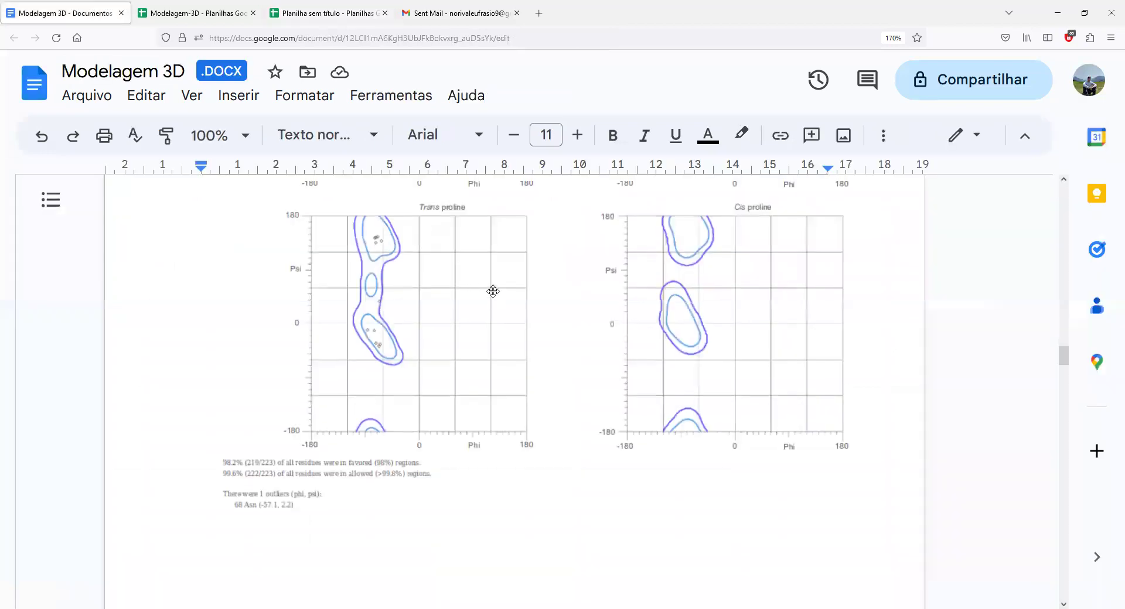
scroll(496, 293, "up", 5)
scroll(495, 293, "down", 3)
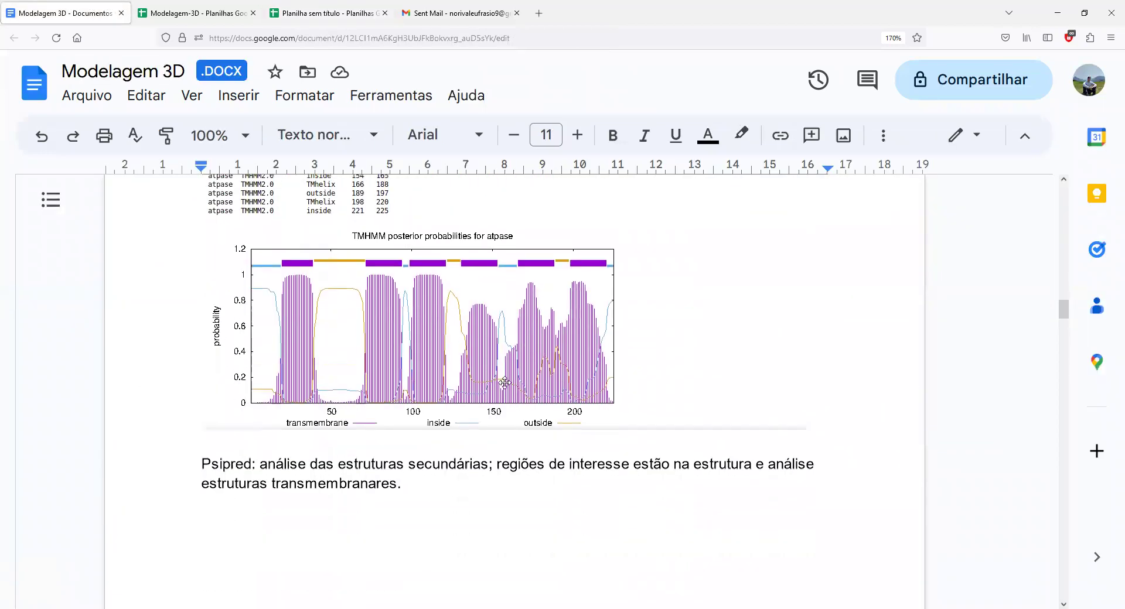